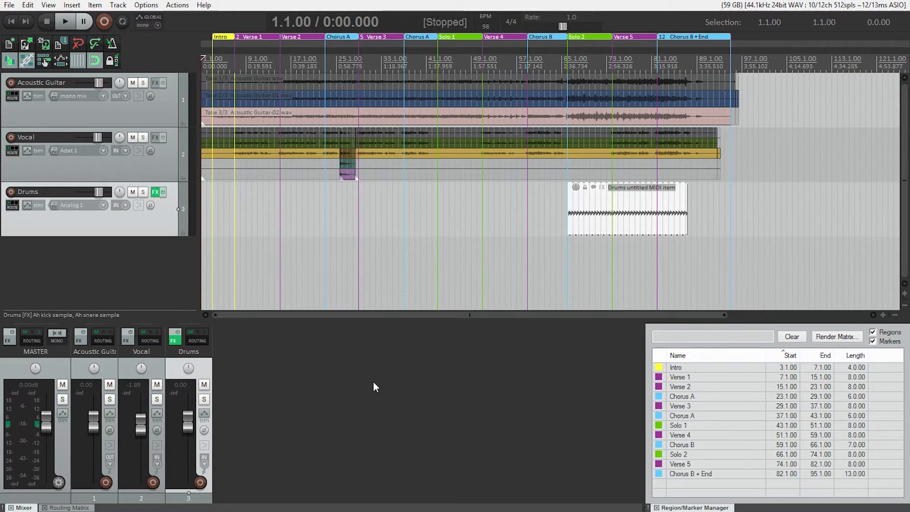
# Extract all files from Audiohackr Percussion Loops.zip in the Downloads folder
pyautogui.hotkey('alt', 'Tab')
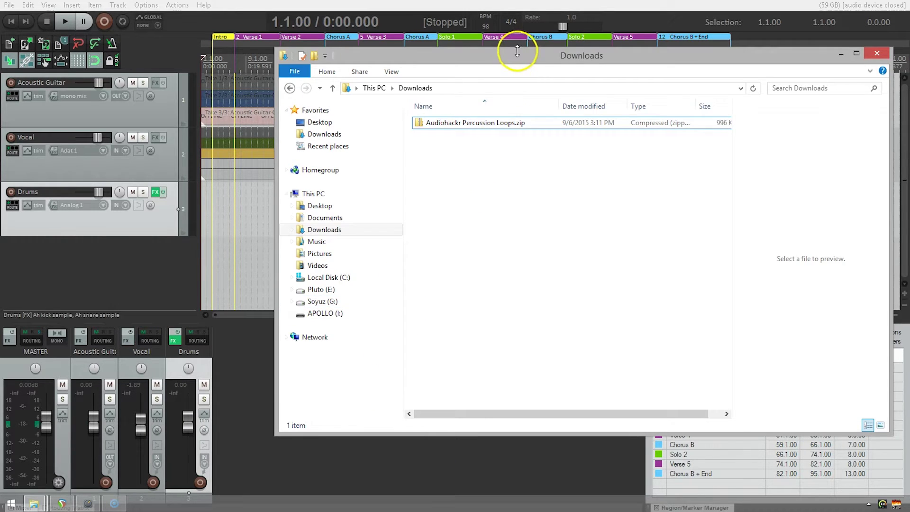
pyautogui.moveTo(511, 47); pyautogui.dragTo(488, 74)
pyautogui.click(464, 144)
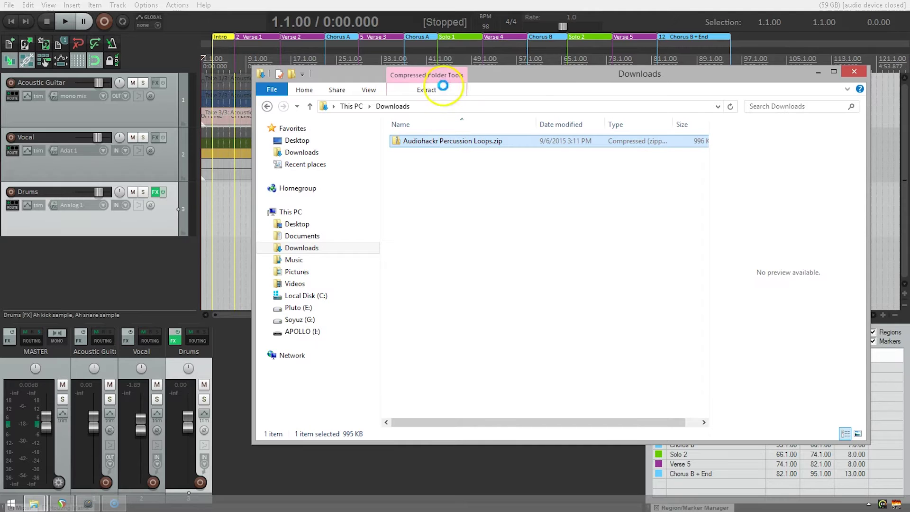
pyautogui.click(443, 94)
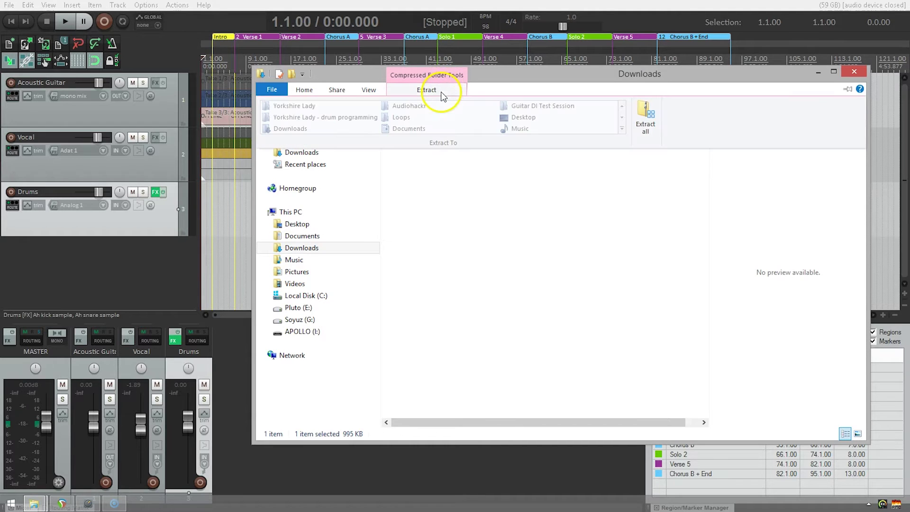
pyautogui.click(648, 118)
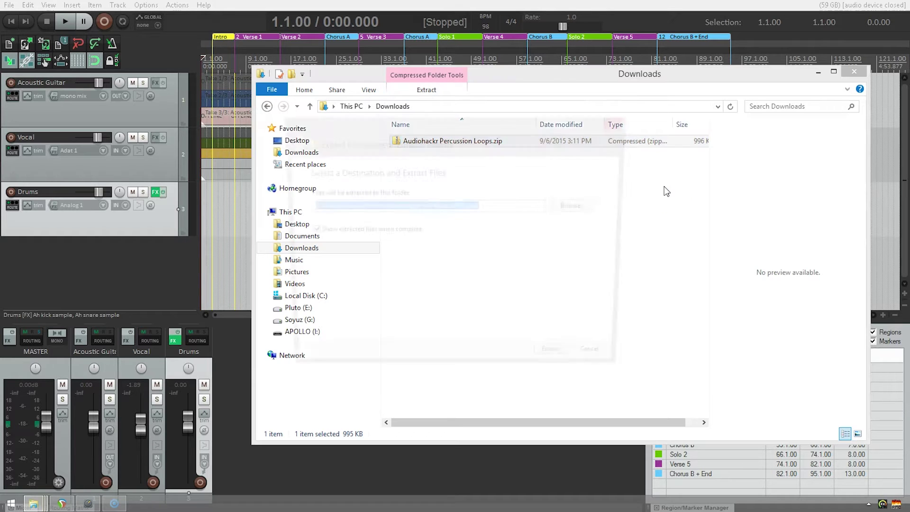
pyautogui.click(557, 363)
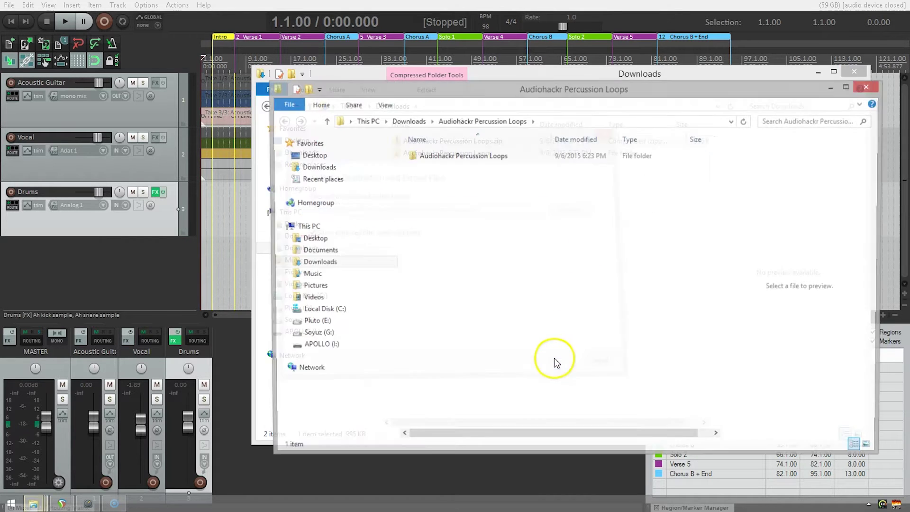
# Move the extracted Audiohackr Percussion Loops folder into Documents, check its contents, and return to REAPER
pyautogui.click(492, 155)
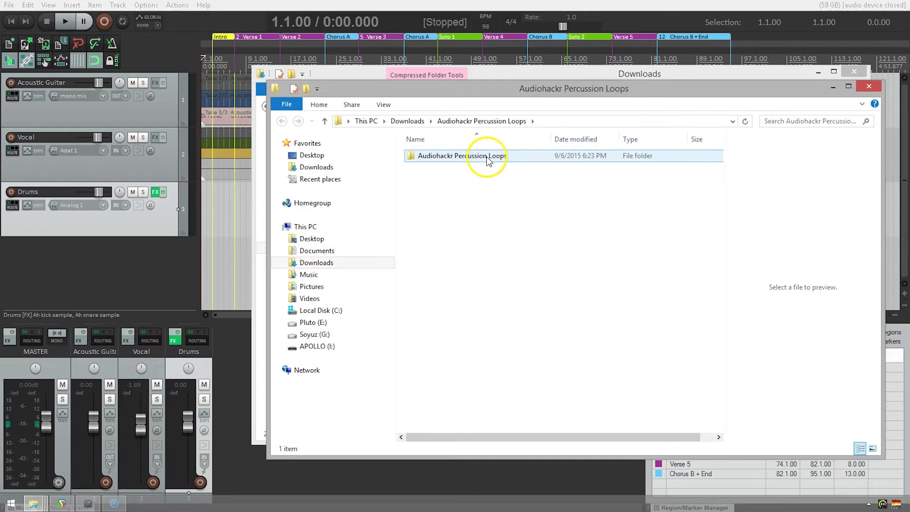
pyautogui.click(482, 157)
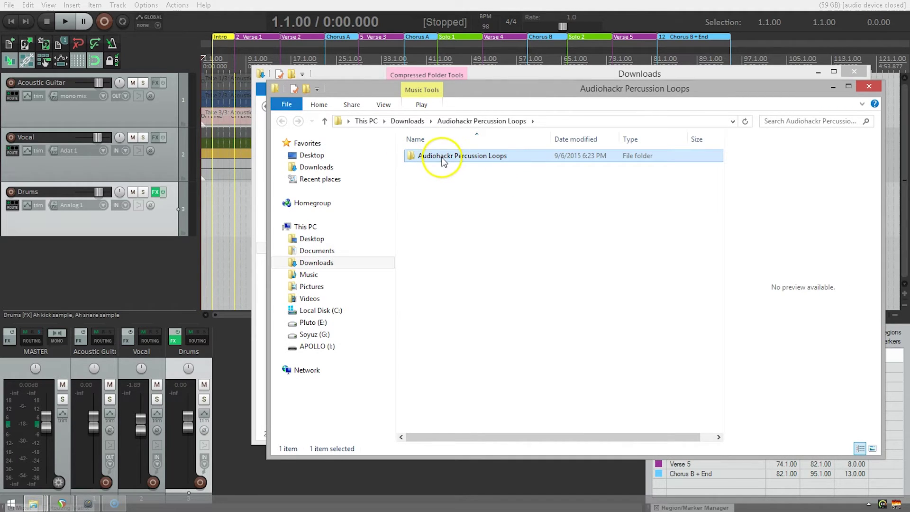
pyautogui.moveTo(443, 161); pyautogui.dragTo(329, 252)
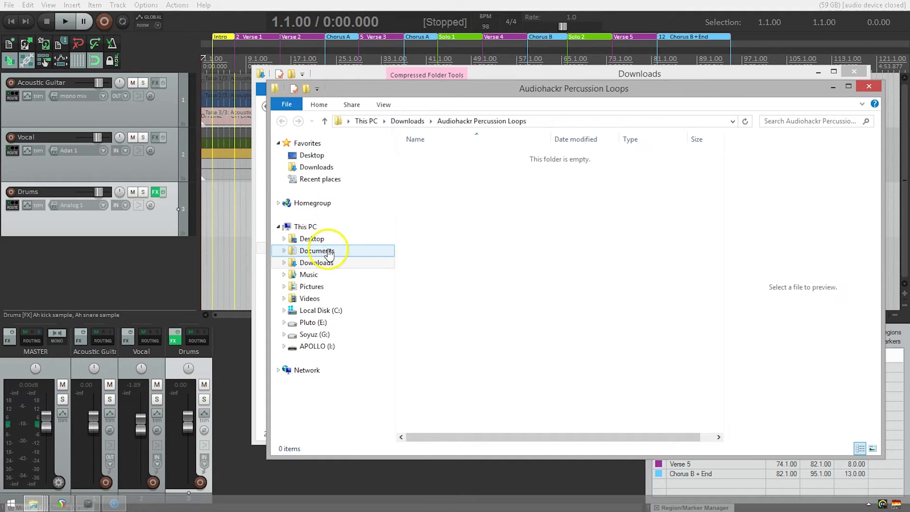
pyautogui.click(326, 254)
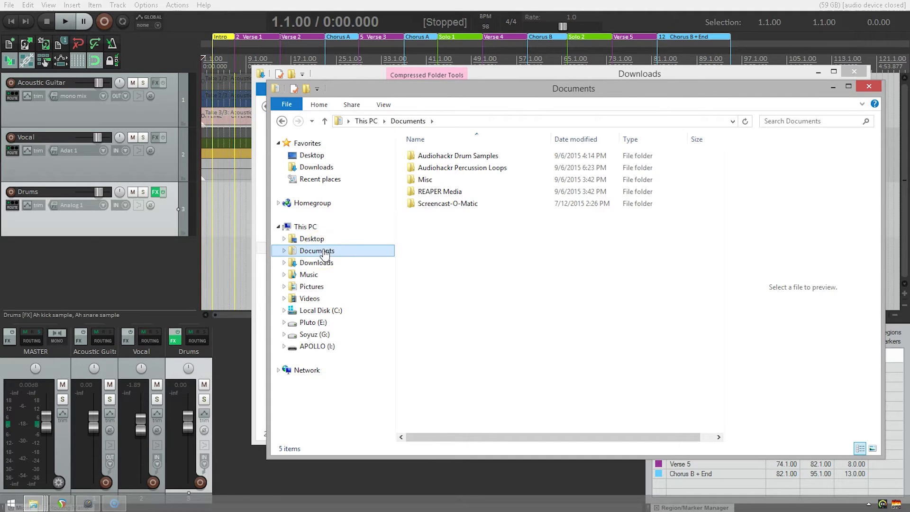
pyautogui.click(429, 156)
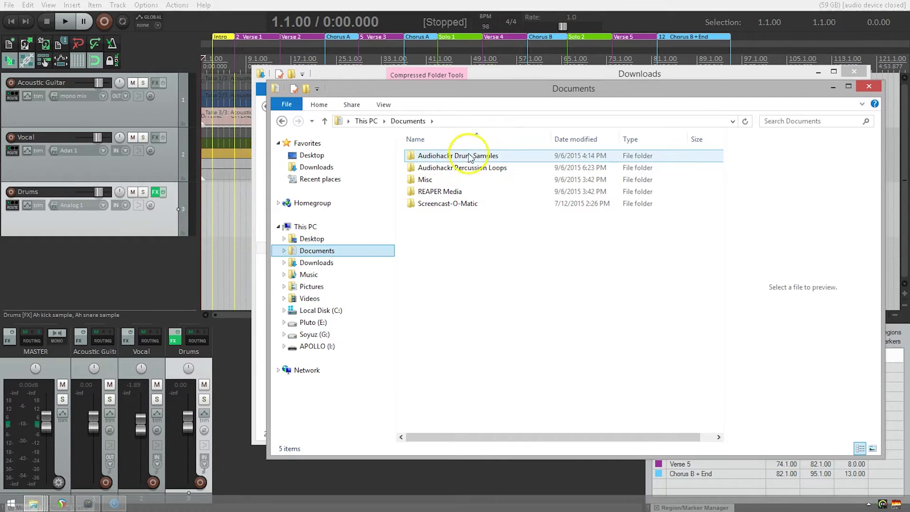
pyautogui.click(490, 168)
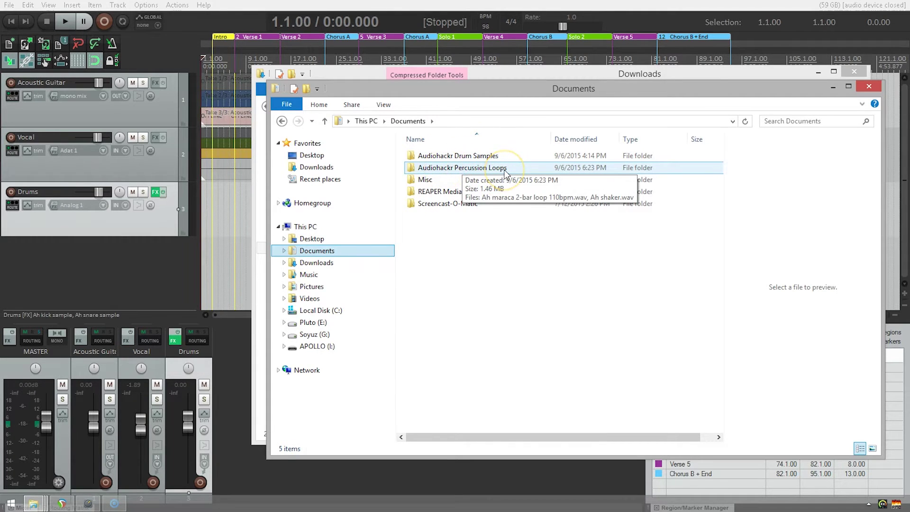
pyautogui.hotkey('alt', 'Tab')
pyautogui.hotkey('alt', 'Tab')
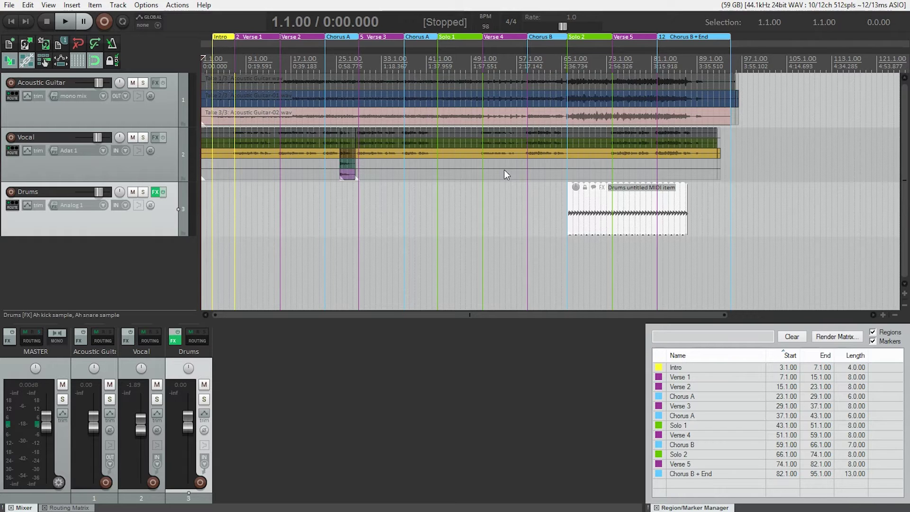
# Open REAPER's Media Explorer with Ctrl+Alt+X
pyautogui.hotkey('ctrl', 'alt', 'x')
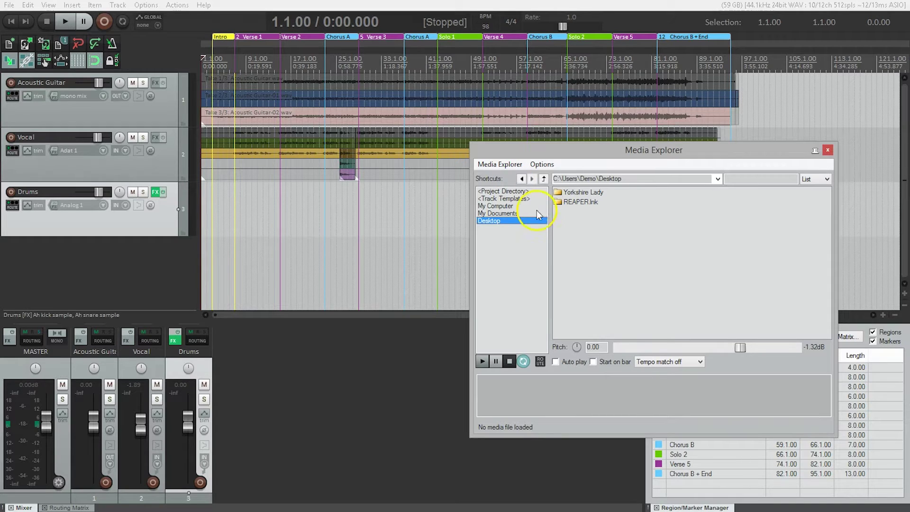
# Browse to Documents and open the Audiohackr Percussion Loops folder in the Media Explorer
pyautogui.click(519, 213)
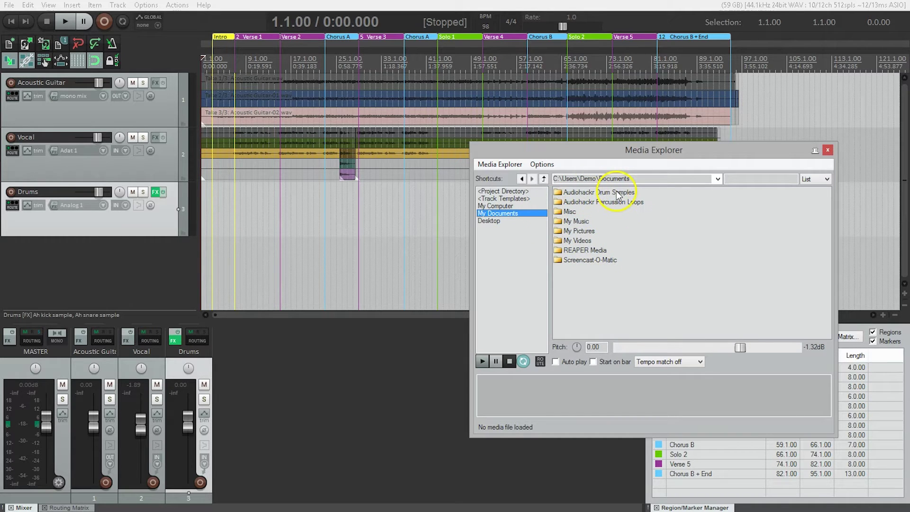
pyautogui.click(602, 202)
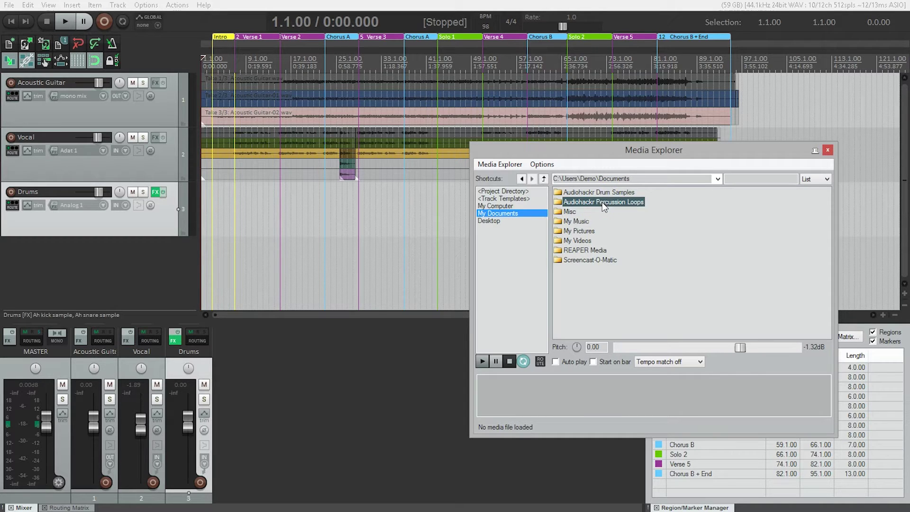
pyautogui.doubleClick(602, 202)
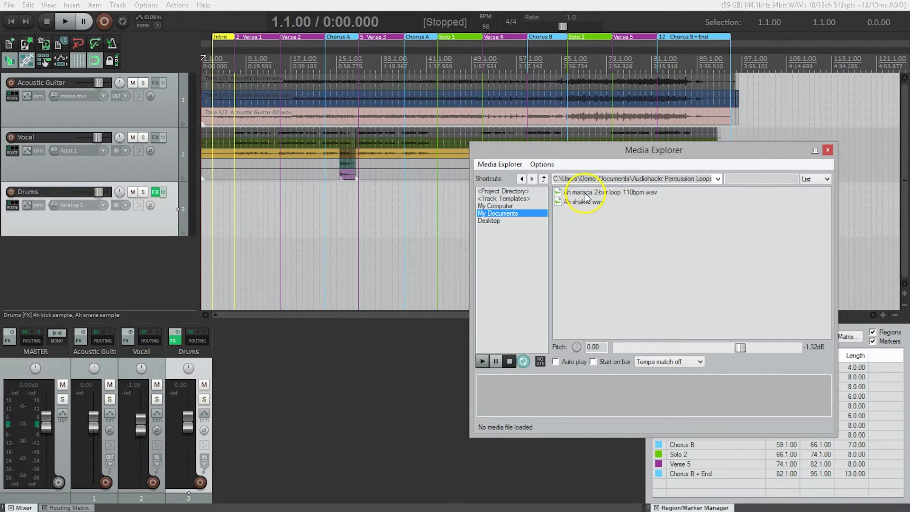
# Select Ah shaker.wav and preview it, then stop the preview
pyautogui.click(584, 208)
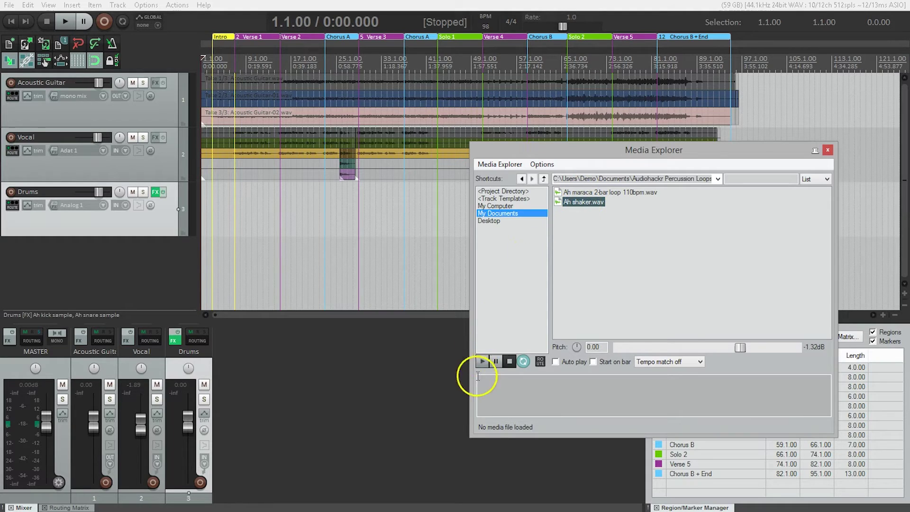
pyautogui.click(482, 362)
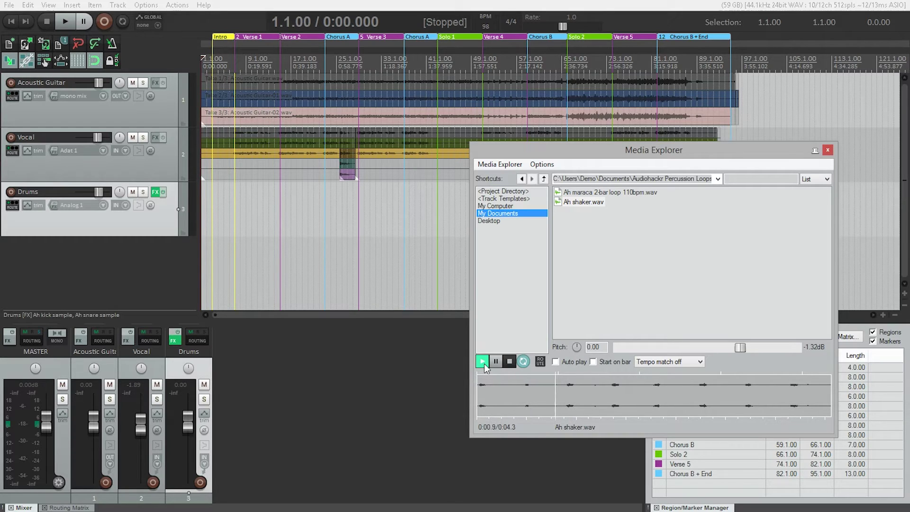
pyautogui.click(509, 362)
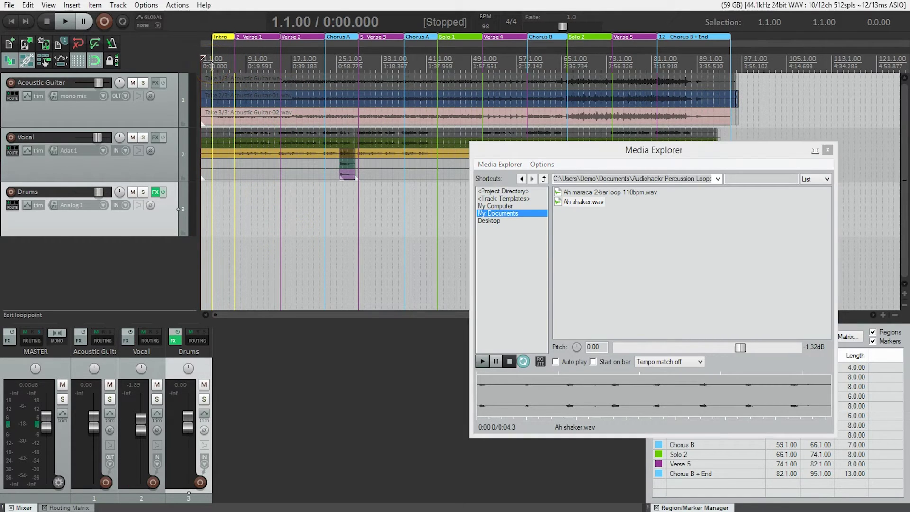
# Play the song from bar 3 alongside the Ah shaker.wav preview, then stop both
pyautogui.click(213, 58)
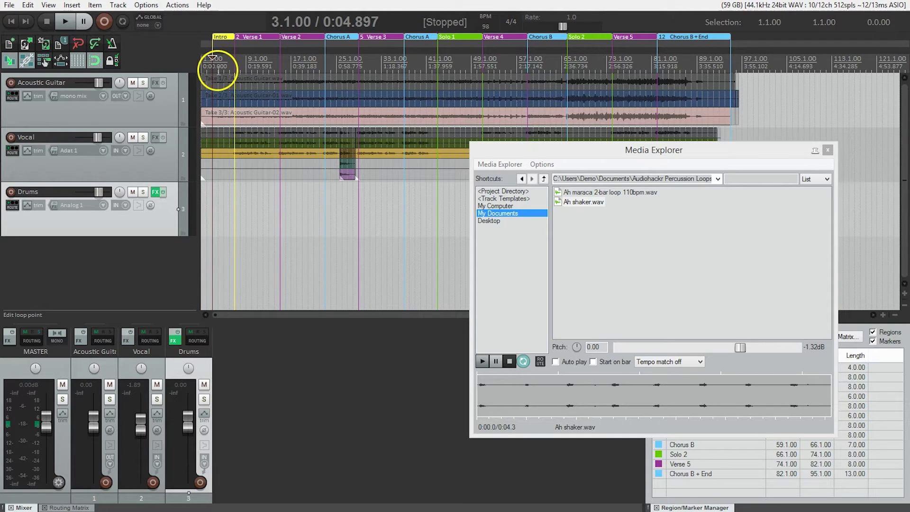
pyautogui.click(69, 24)
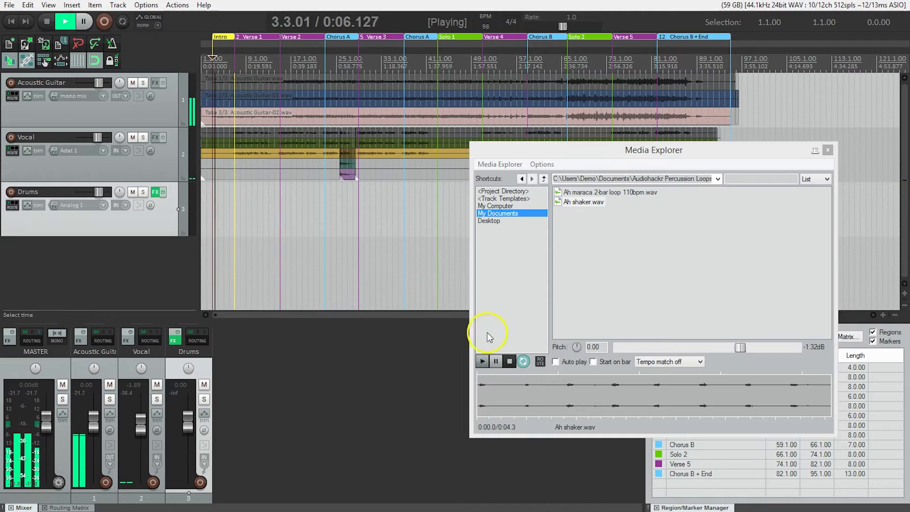
pyautogui.click(483, 362)
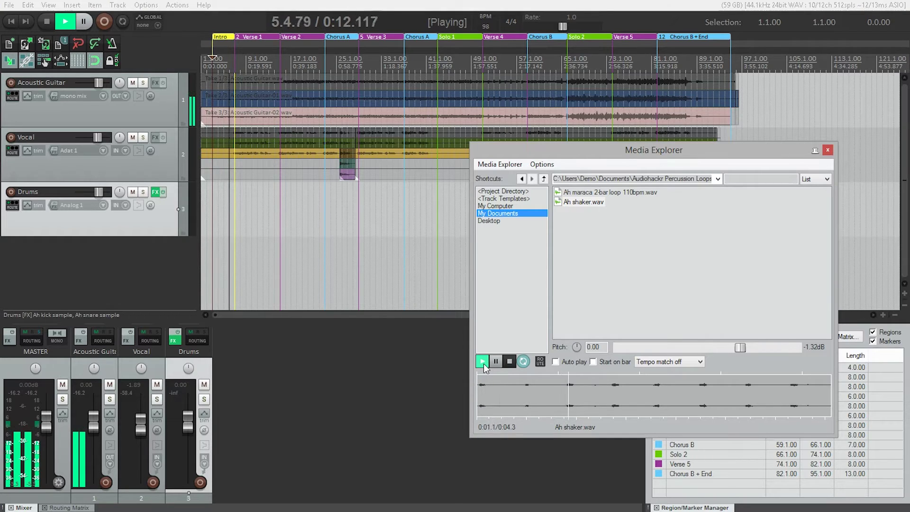
pyautogui.click(509, 362)
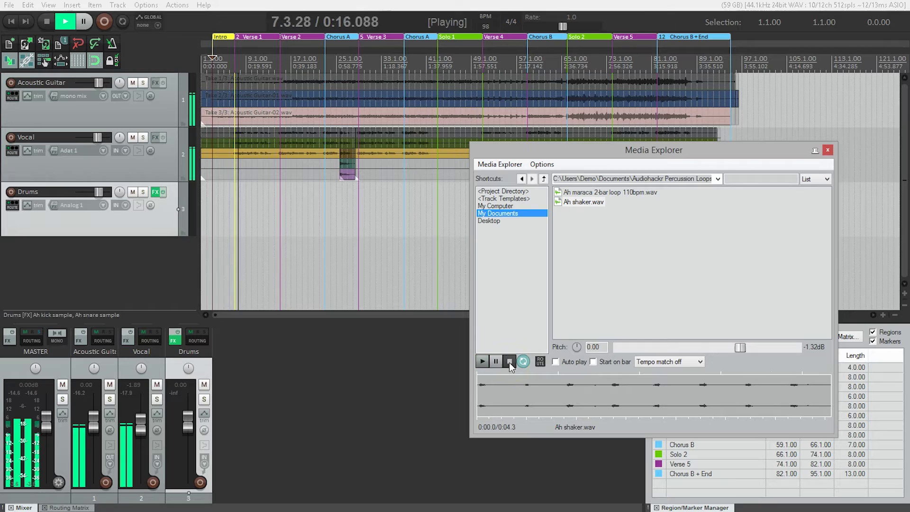
pyautogui.click(42, 21)
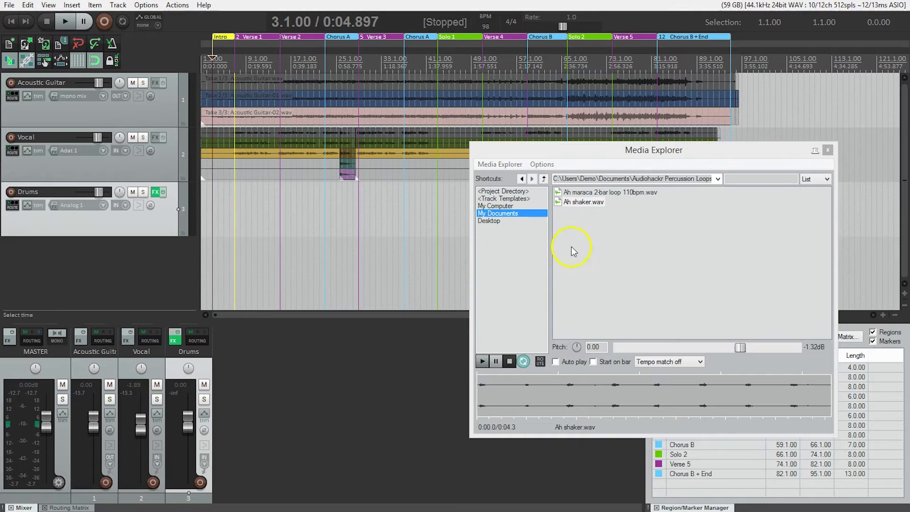
# Set the preview to 'Tempo match on' with Start on bar enabled, then stop the preview
pyautogui.click(700, 363)
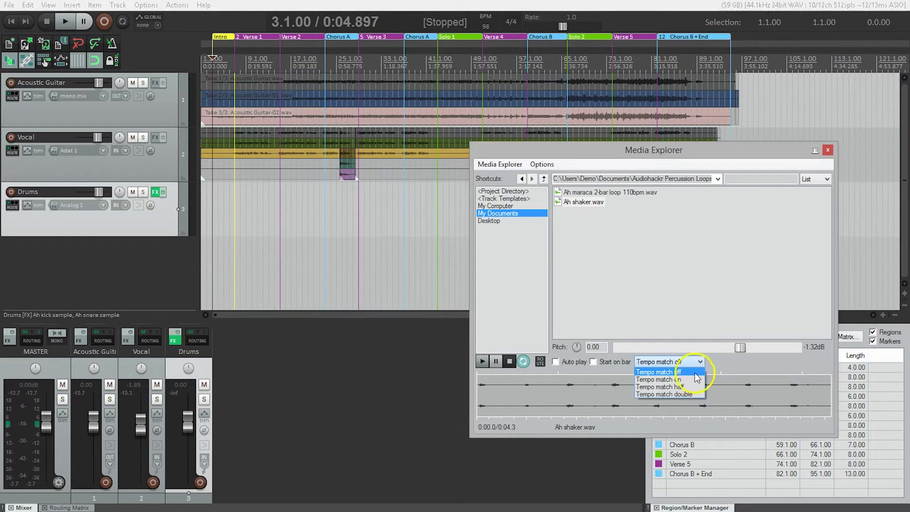
pyautogui.click(693, 379)
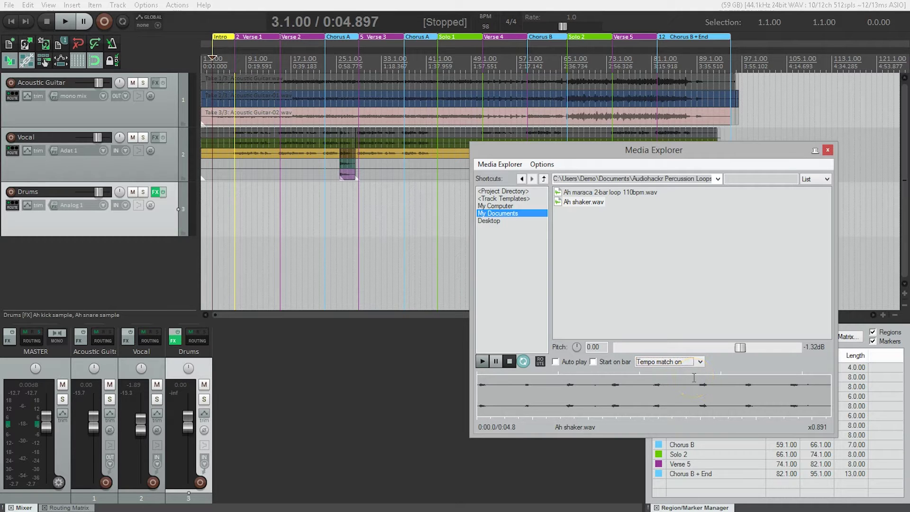
pyautogui.click(594, 362)
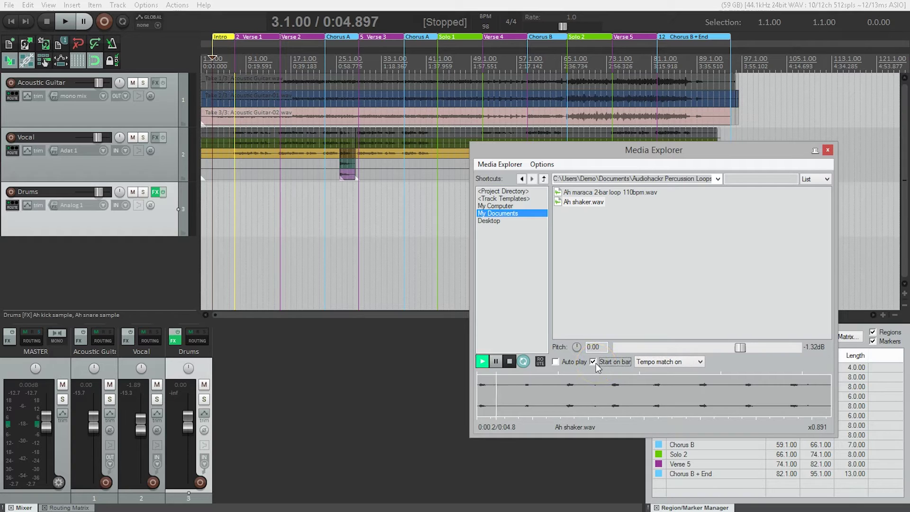
pyautogui.click(510, 361)
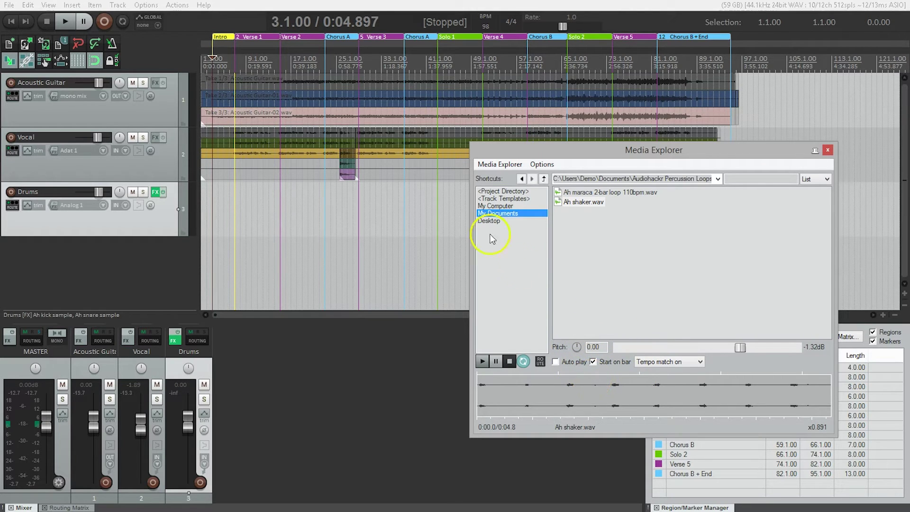
pyautogui.click(212, 60)
pyautogui.press('space')
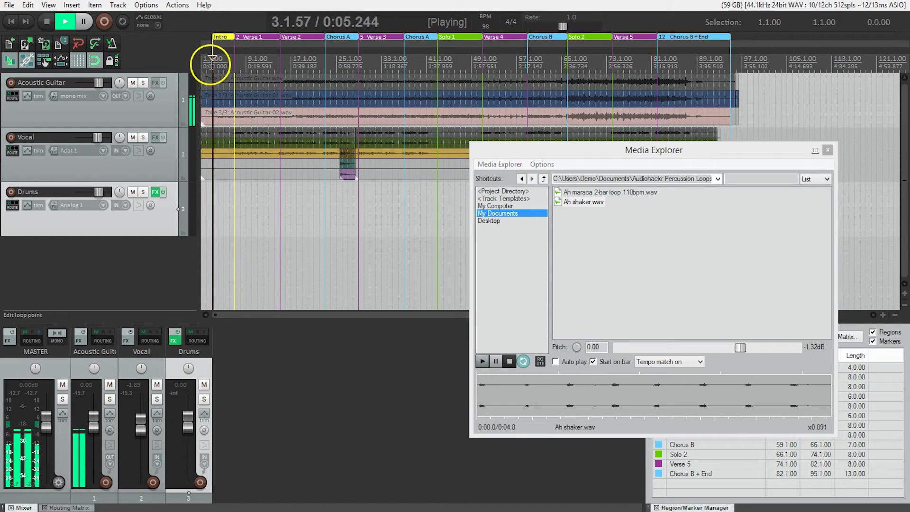
pyautogui.click(482, 363)
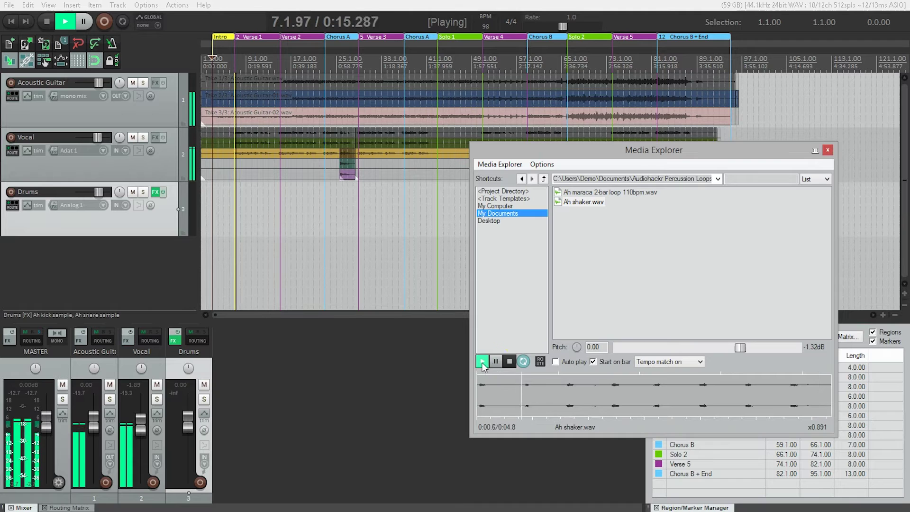
pyautogui.click(509, 363)
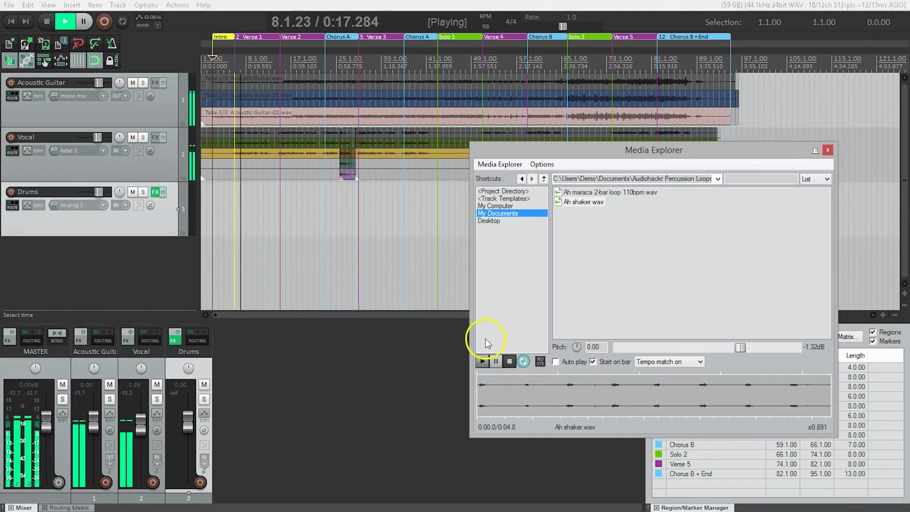
pyautogui.click(47, 21)
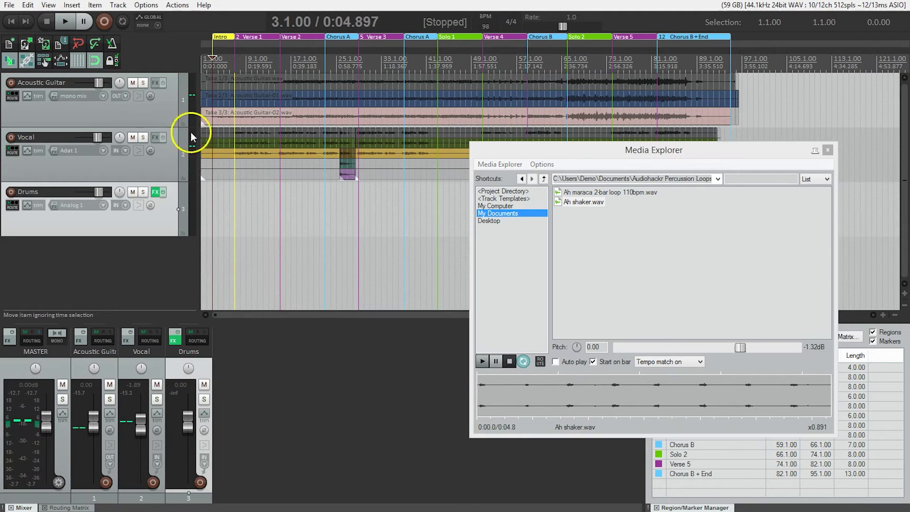
pyautogui.click(527, 360)
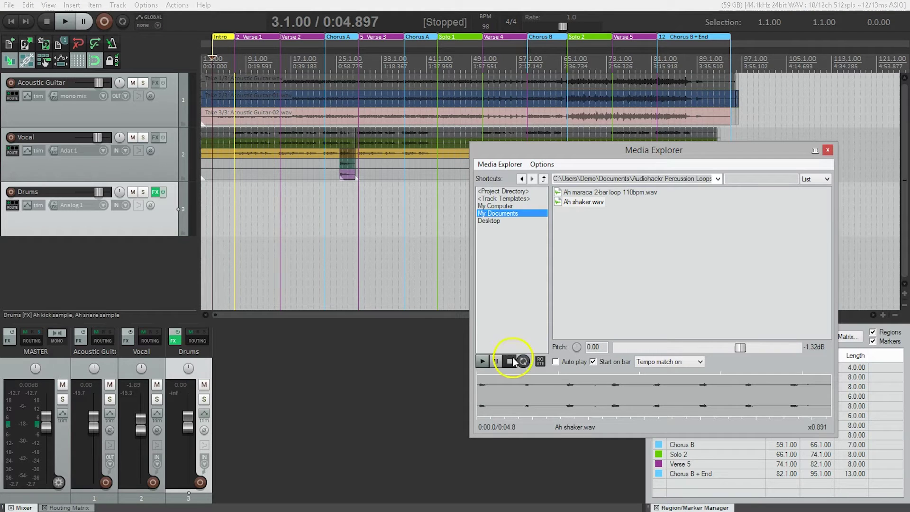
pyautogui.click(66, 21)
pyautogui.click(482, 361)
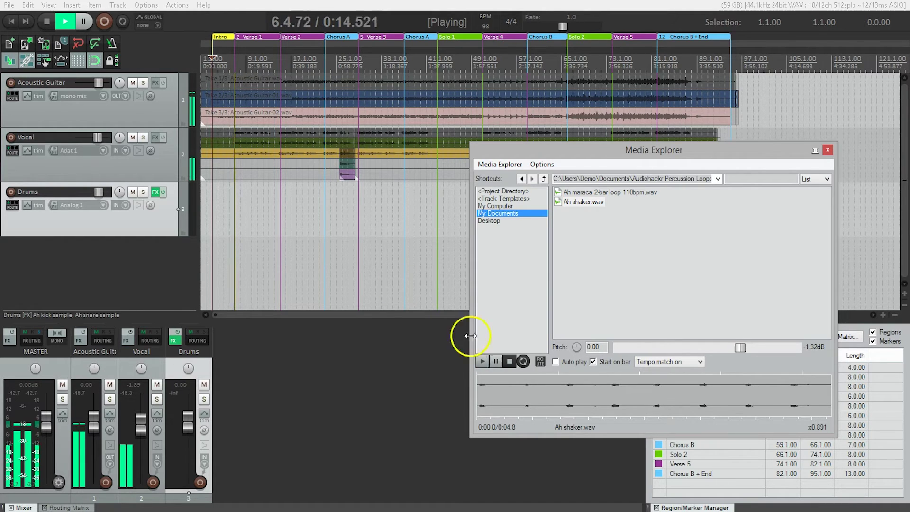
pyautogui.click(47, 21)
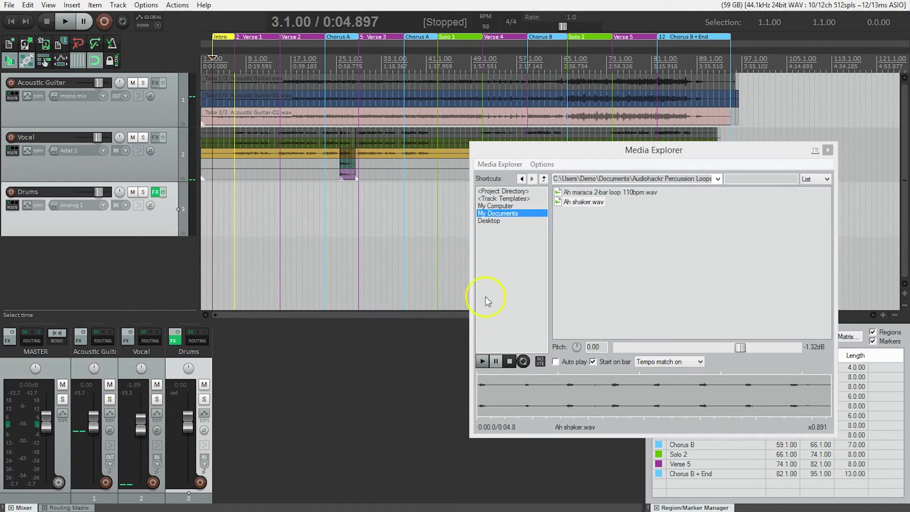
pyautogui.click(524, 362)
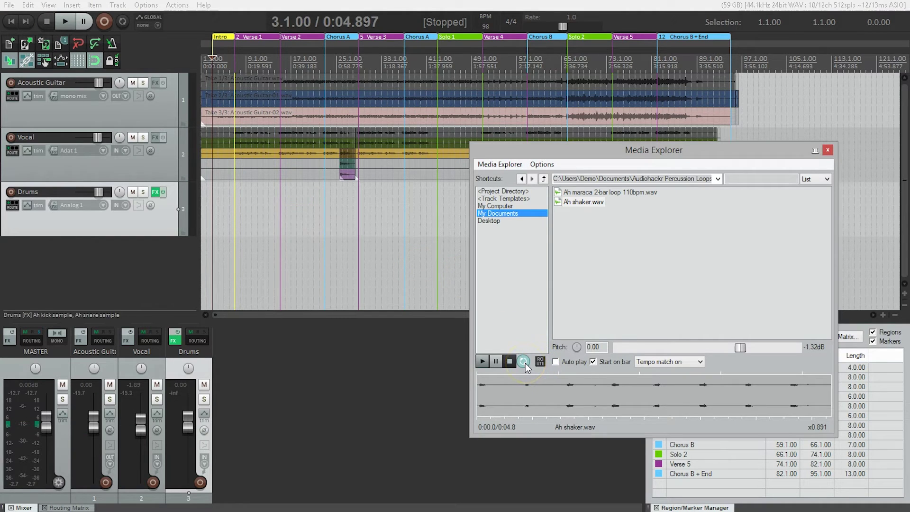
pyautogui.click(602, 367)
pyautogui.click(672, 353)
# Place Ah shaker.wav on a new fourth track at the song start, name it Shaker, and play
pyautogui.moveTo(477, 203); pyautogui.dragTo(328, 233)
pyautogui.moveTo(289, 258); pyautogui.dragTo(213, 253)
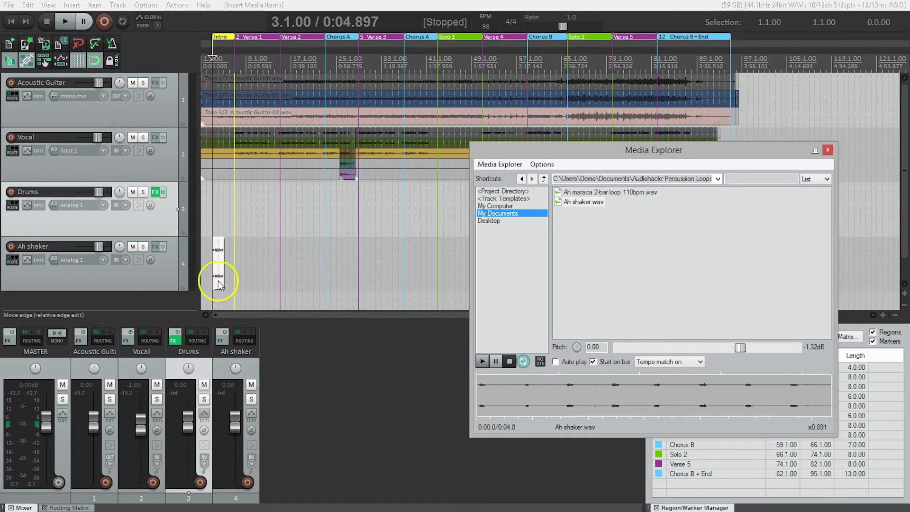
pyautogui.doubleClick(46, 247)
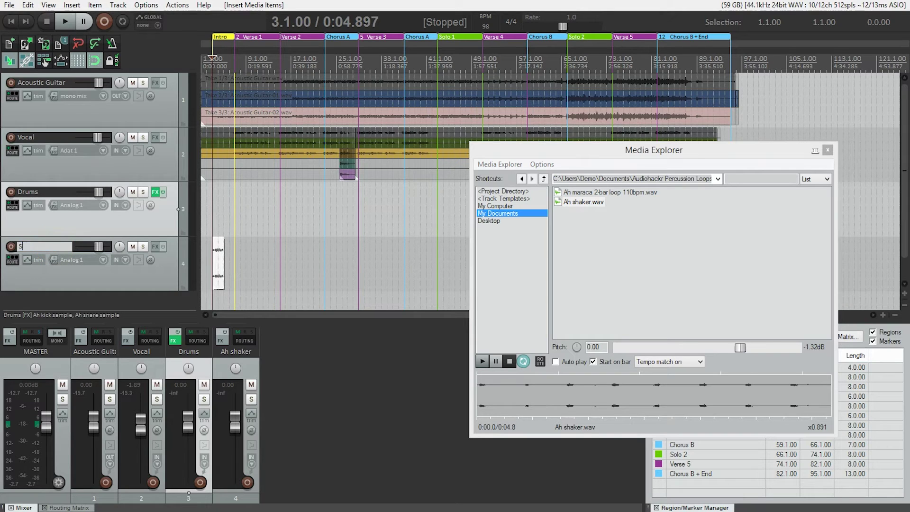
pyautogui.press('Return')
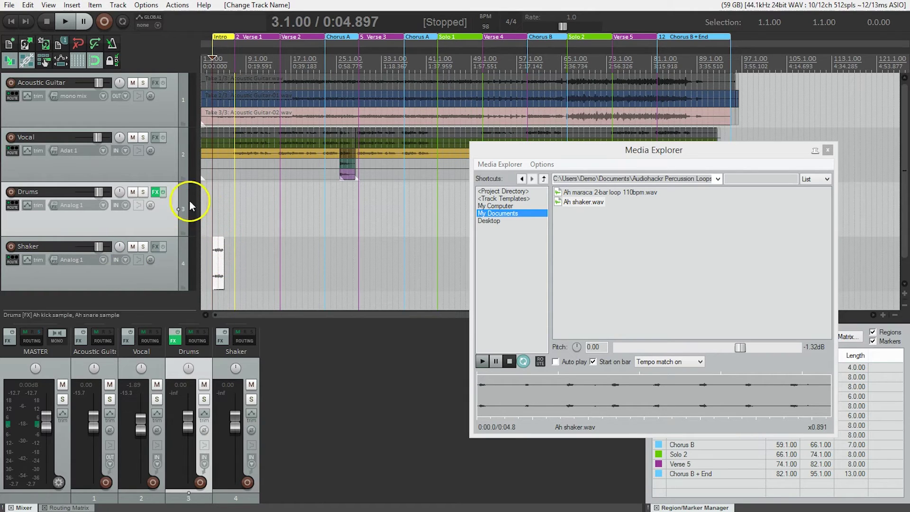
pyautogui.press('space')
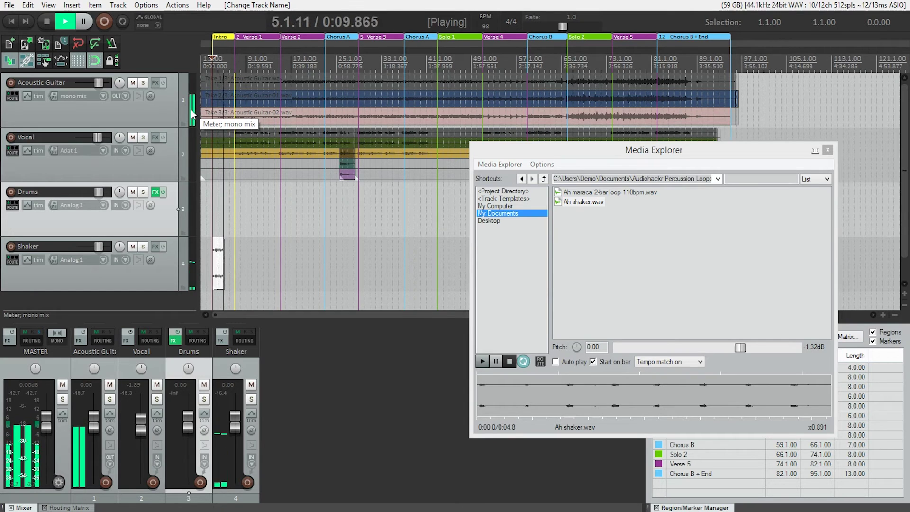
# Stop playback and stretch the shaker item to loop from bar 3 to bar 87, matching the drums
pyautogui.click(215, 135)
pyautogui.press('space')
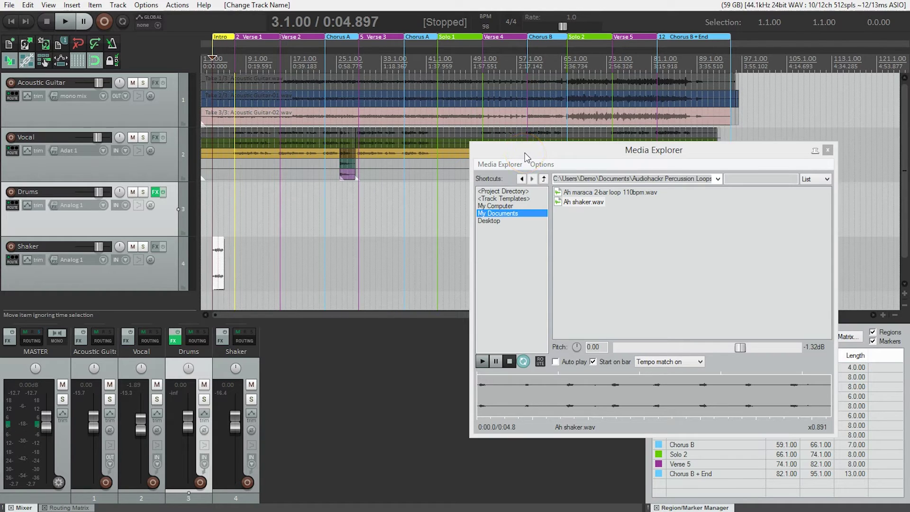
pyautogui.moveTo(524, 152); pyautogui.dragTo(529, 340)
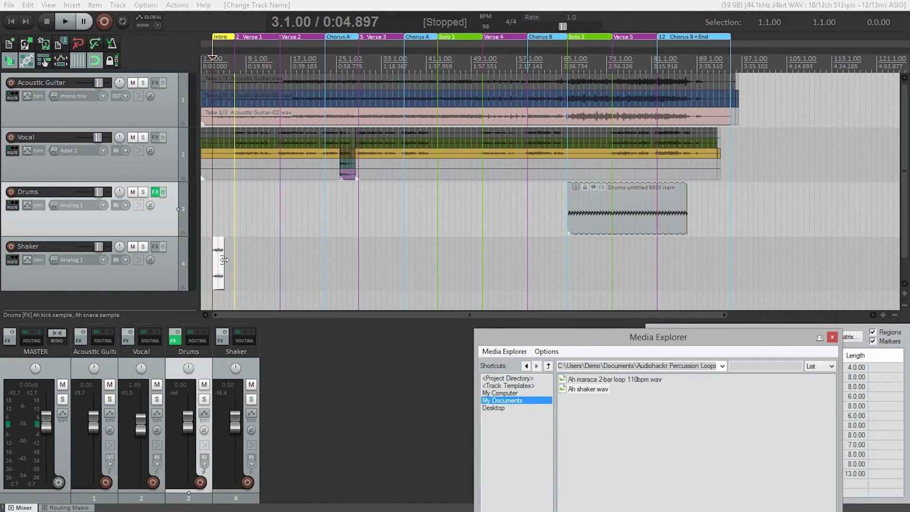
pyautogui.moveTo(224, 259); pyautogui.dragTo(686, 263)
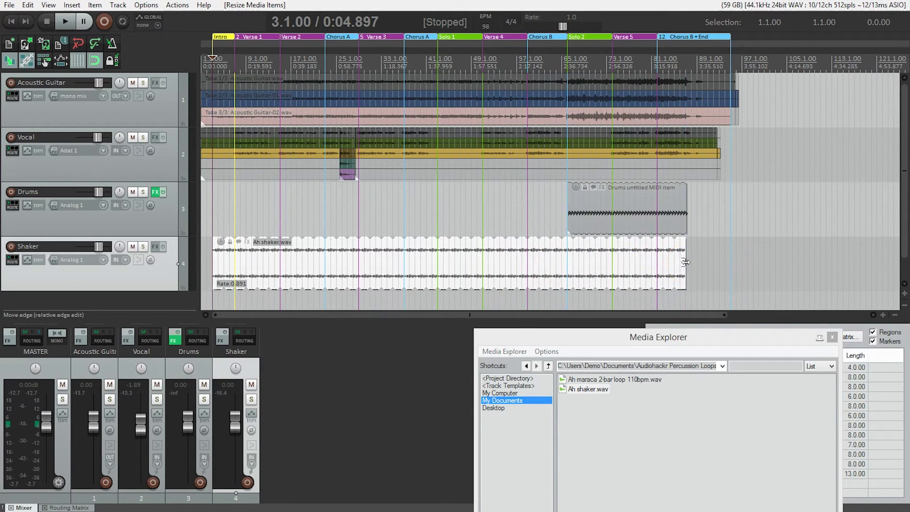
pyautogui.click(567, 59)
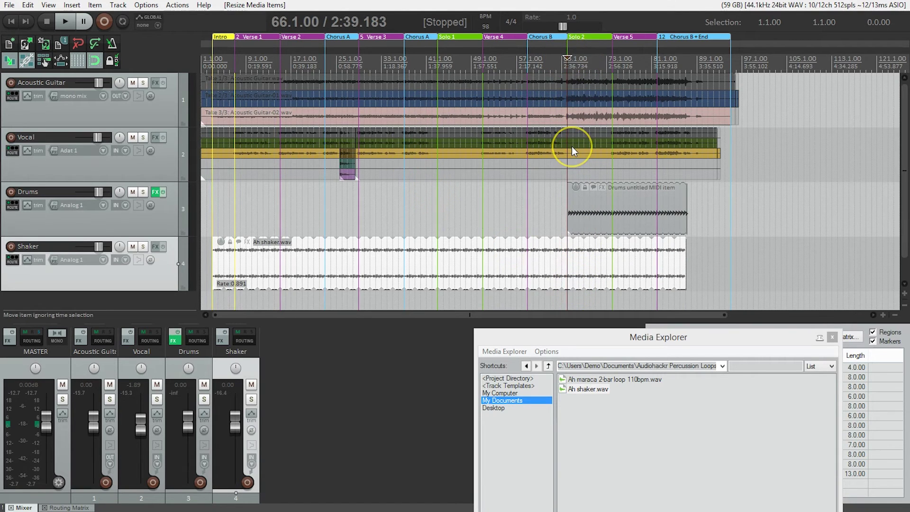
pyautogui.press('space')
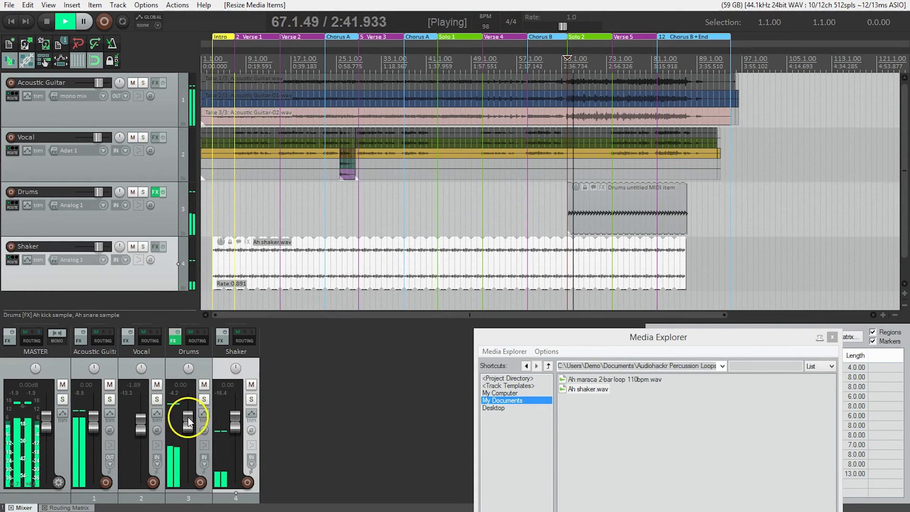
pyautogui.moveTo(186, 428); pyautogui.dragTo(187, 437)
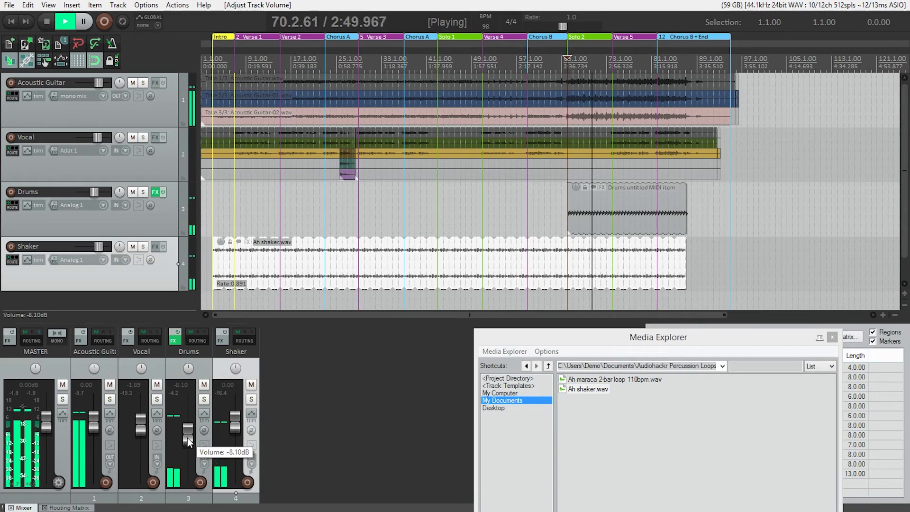
pyautogui.press('space')
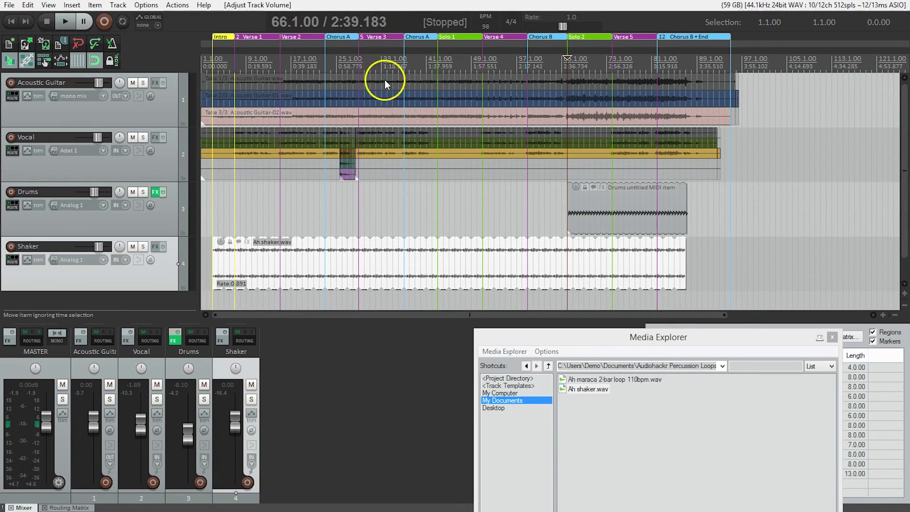
pyautogui.click(375, 61)
pyautogui.press('space')
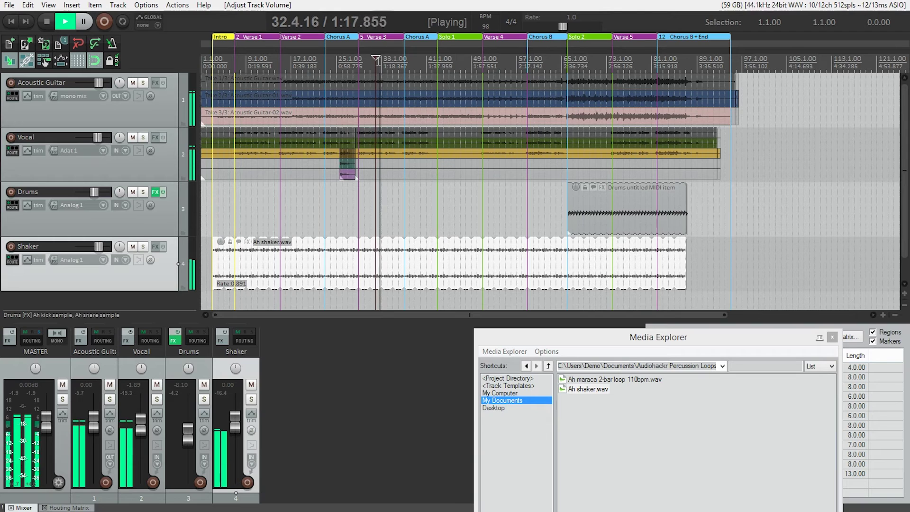
pyautogui.press('space')
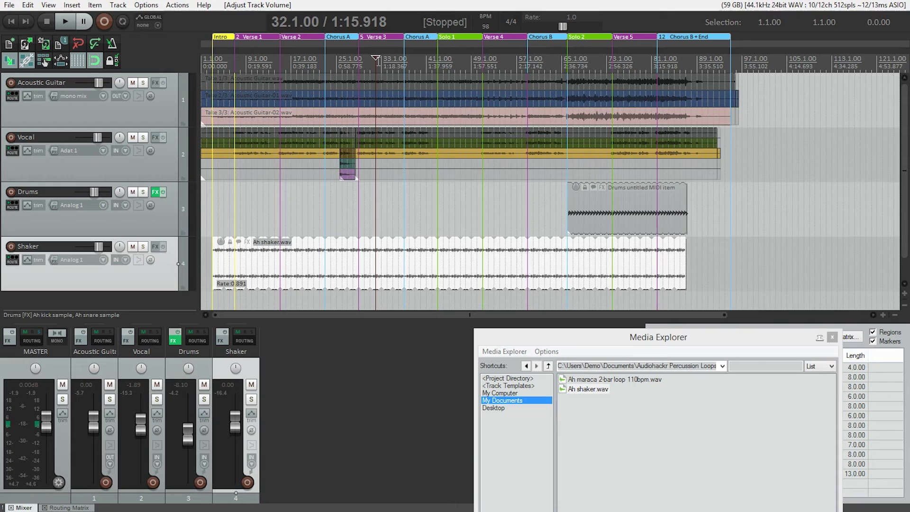
# Raise the Media Explorer and preview Ah maraca 2-bar loop 110bpm.wav on its own
pyautogui.click(630, 336)
pyautogui.moveTo(630, 332); pyautogui.dragTo(630, 161)
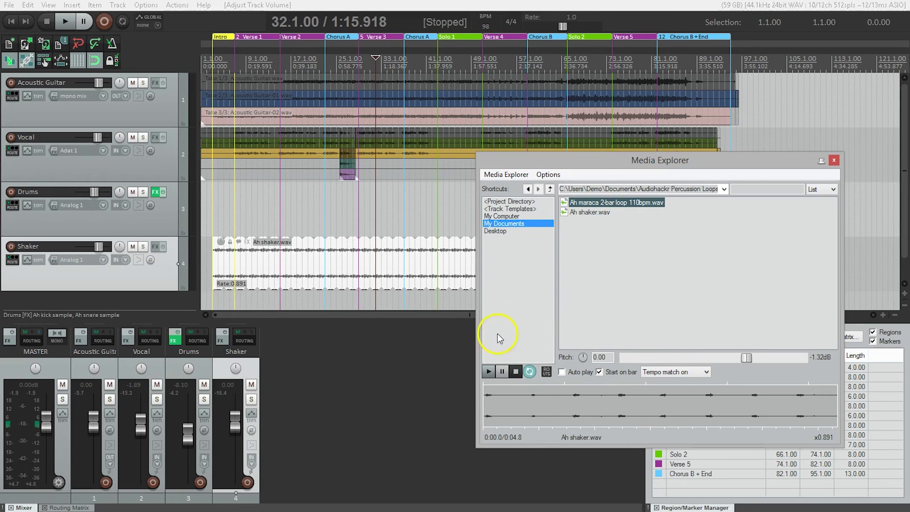
pyautogui.click(488, 371)
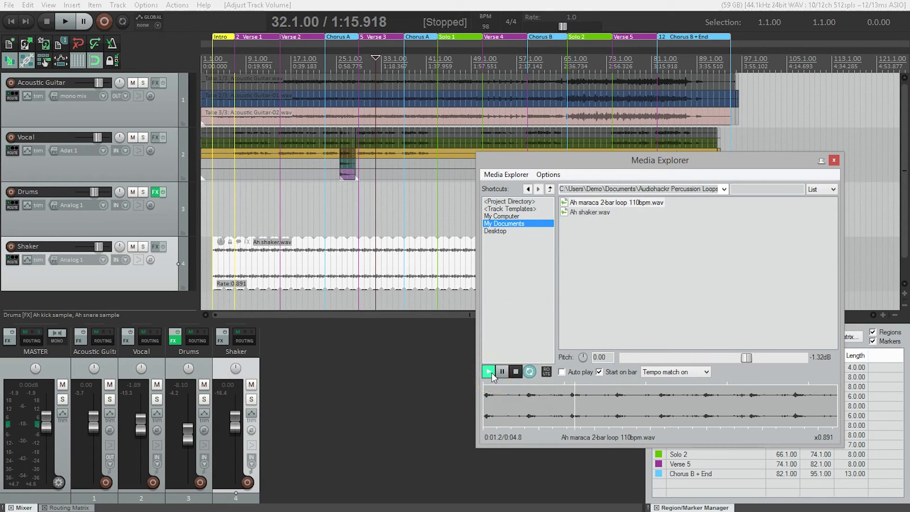
pyautogui.click(516, 372)
pyautogui.click(515, 372)
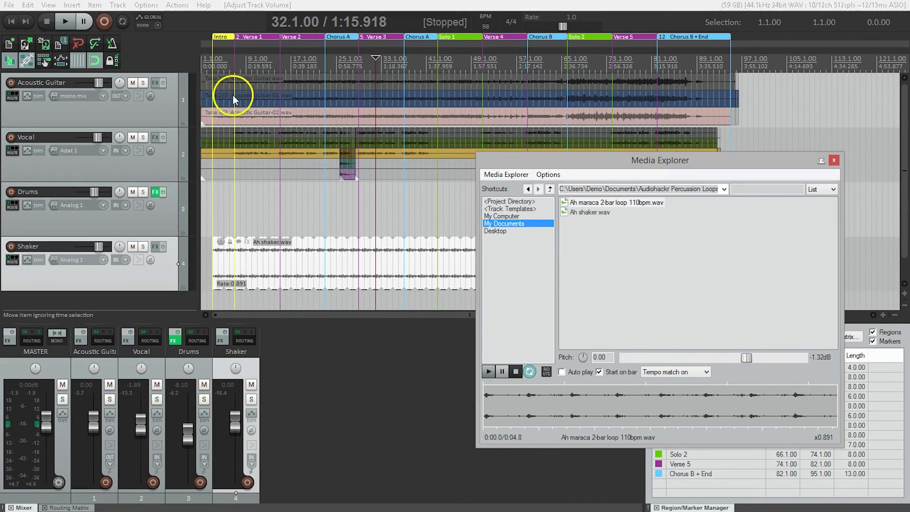
# Play the song from bar 15 with the maraca preview, lowering the preview volume to -5.33 dB
pyautogui.click(280, 58)
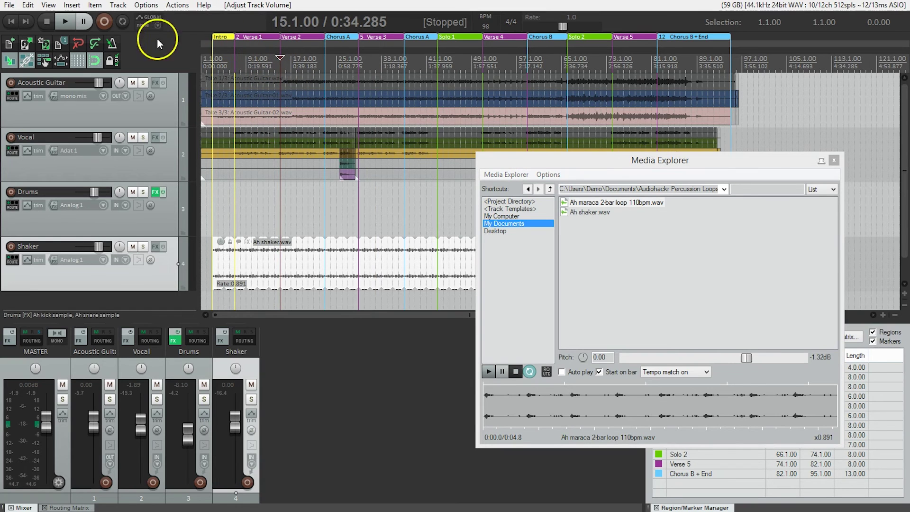
pyautogui.click(66, 22)
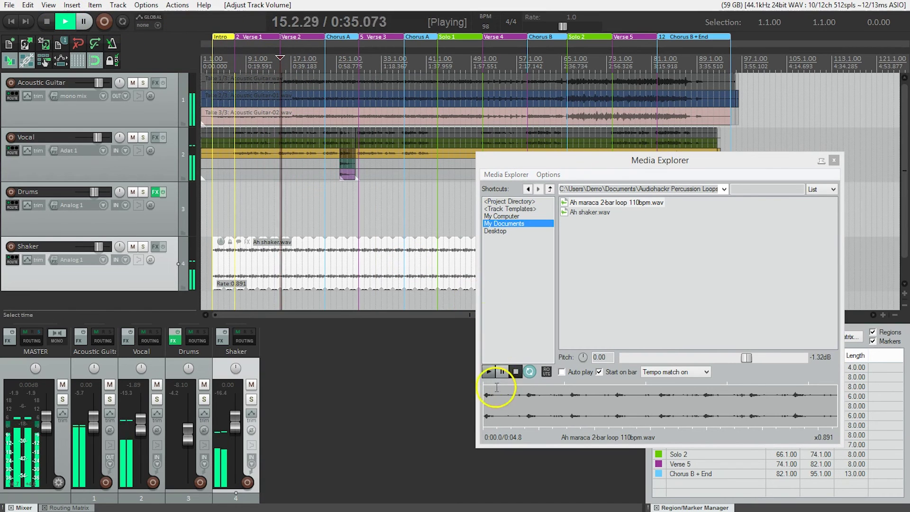
pyautogui.click(488, 372)
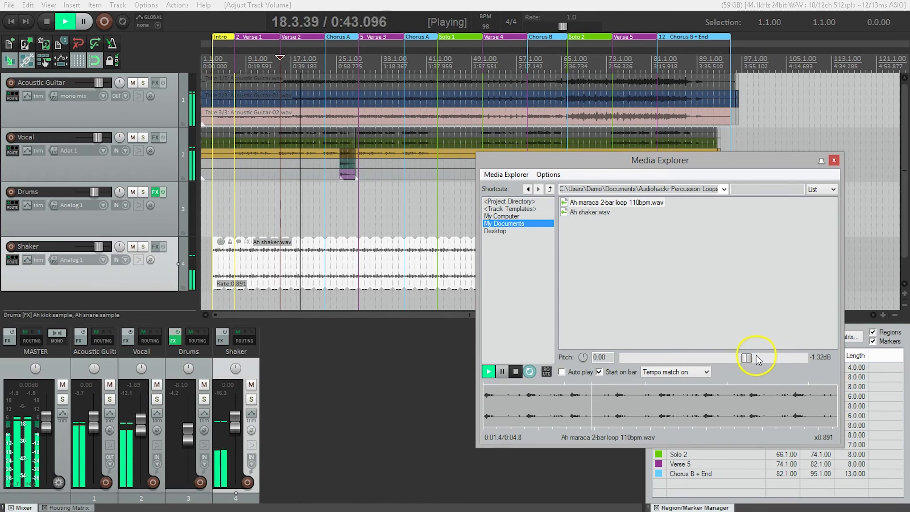
pyautogui.moveTo(753, 357)
pyautogui.mouseDown()
pyautogui.moveTo(716, 359)
pyautogui.moveTo(764, 363)
pyautogui.moveTo(742, 363)
pyautogui.mouseUp()
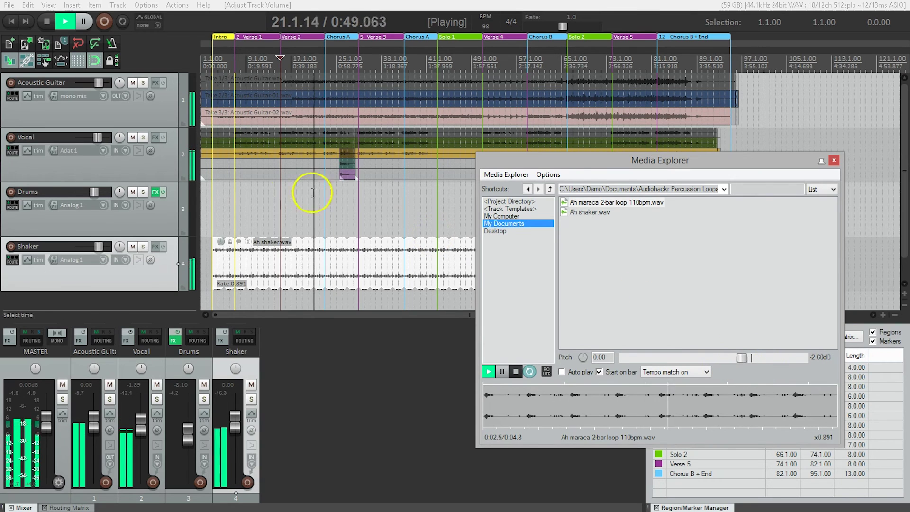
pyautogui.click(46, 21)
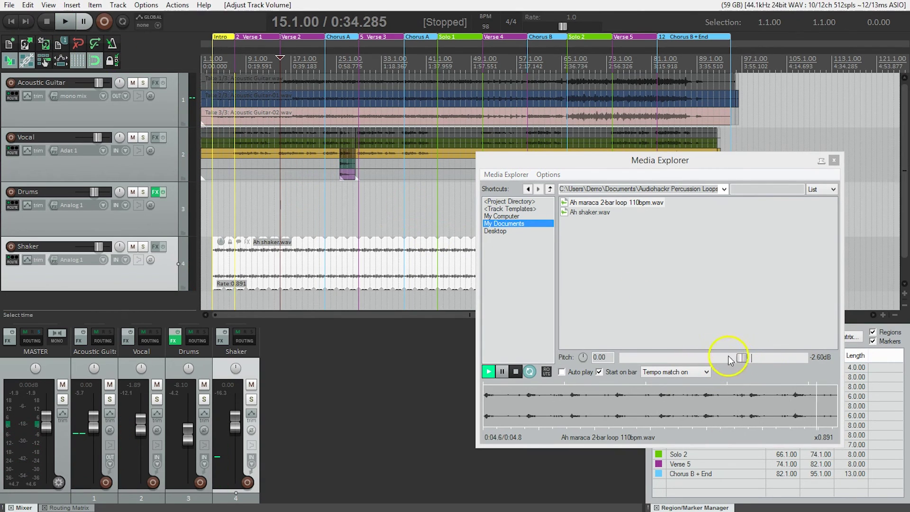
pyautogui.moveTo(745, 361); pyautogui.dragTo(735, 364)
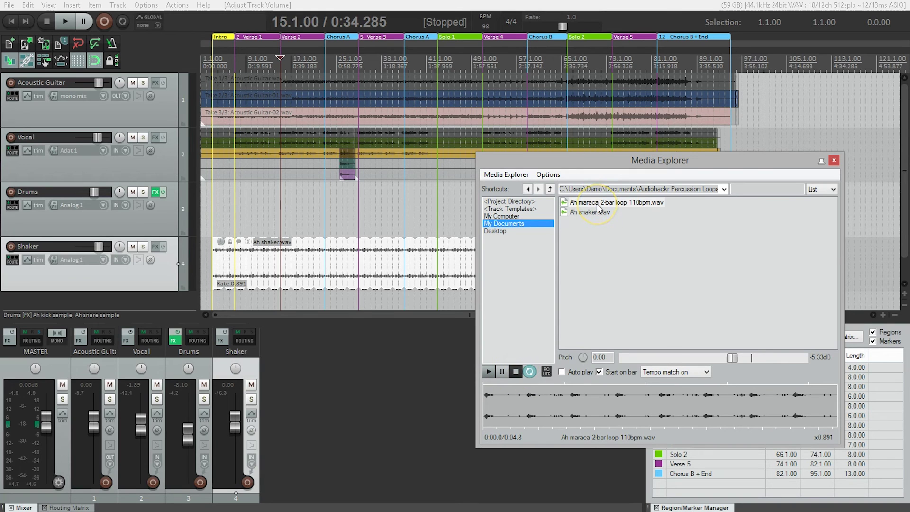
# Drop Ah maraca 2-bar loop 110bpm.wav on a new fifth track at the song start, named Maraca
pyautogui.moveTo(534, 223); pyautogui.dragTo(214, 309)
pyautogui.click(116, 281)
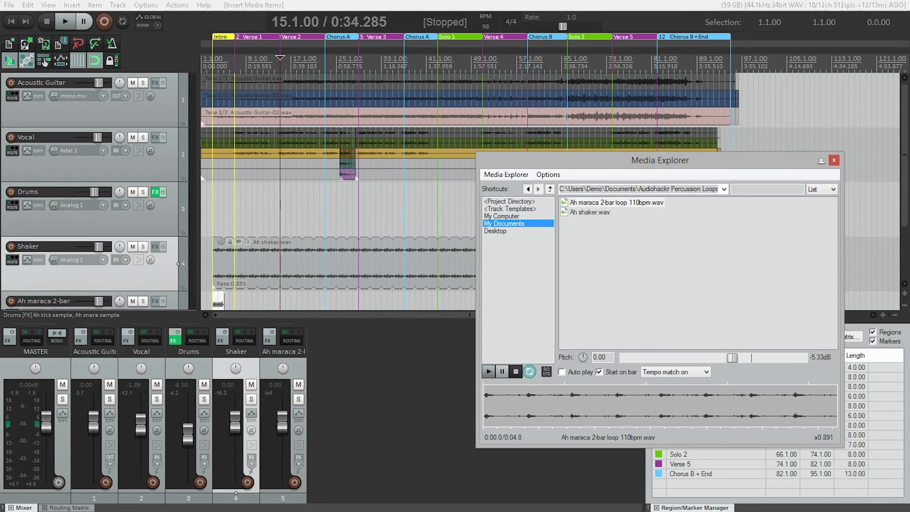
pyautogui.scroll(-1, 332, 190)
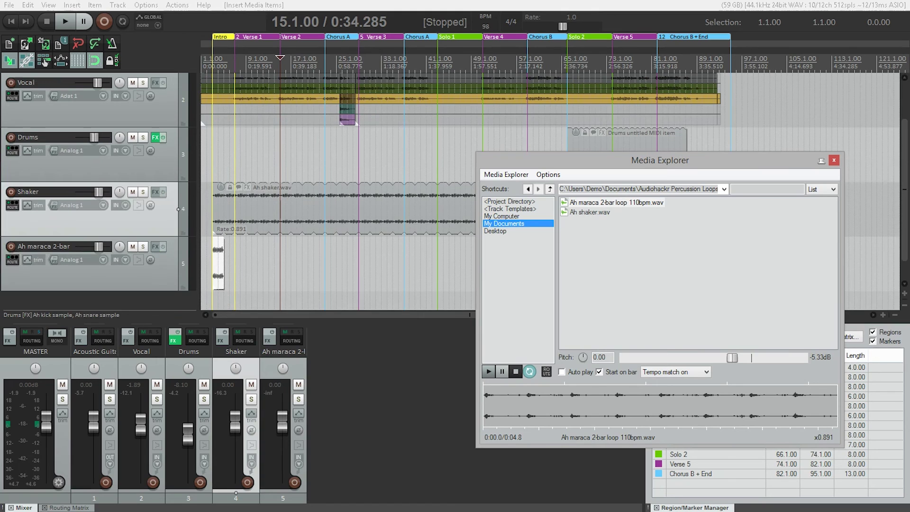
pyautogui.doubleClick(39, 247)
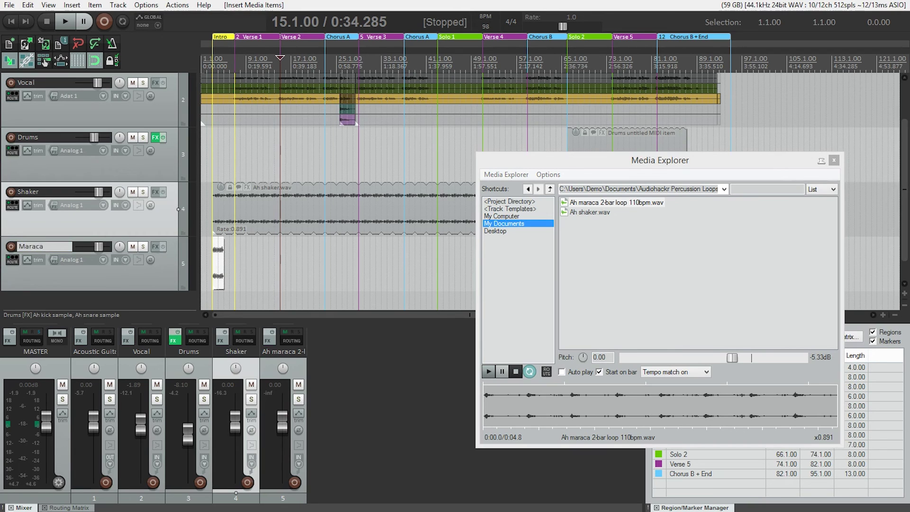
pyautogui.press('Return')
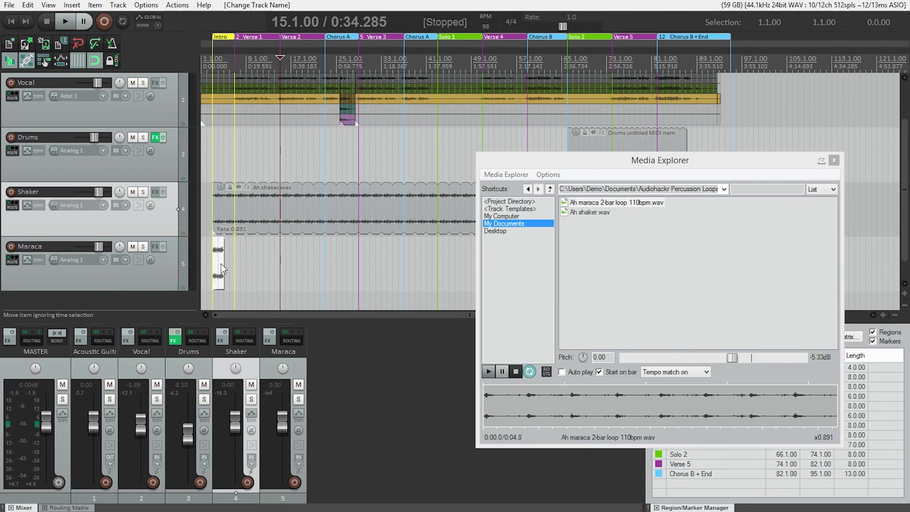
# Close Media Explorer, loop the maraca item to the song end, and set the Maraca track to -8.53 dB
pyautogui.click(834, 161)
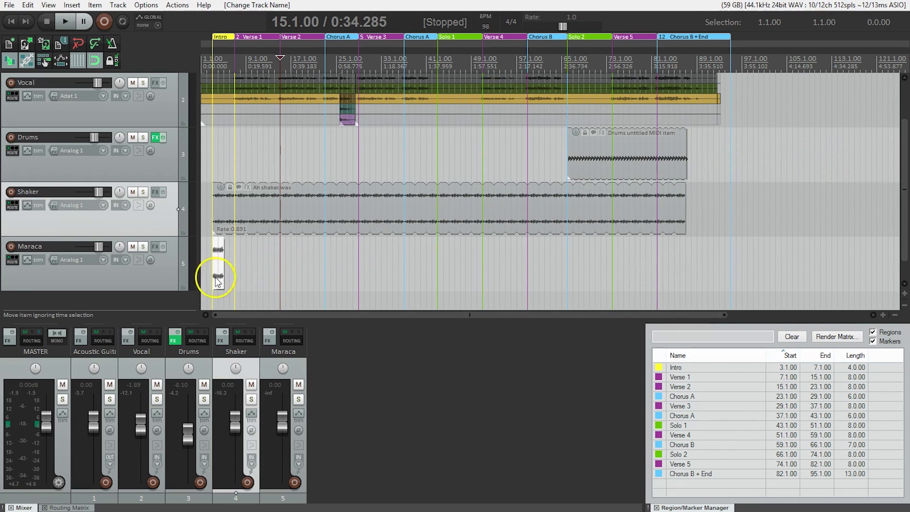
pyautogui.moveTo(224, 270); pyautogui.dragTo(683, 248)
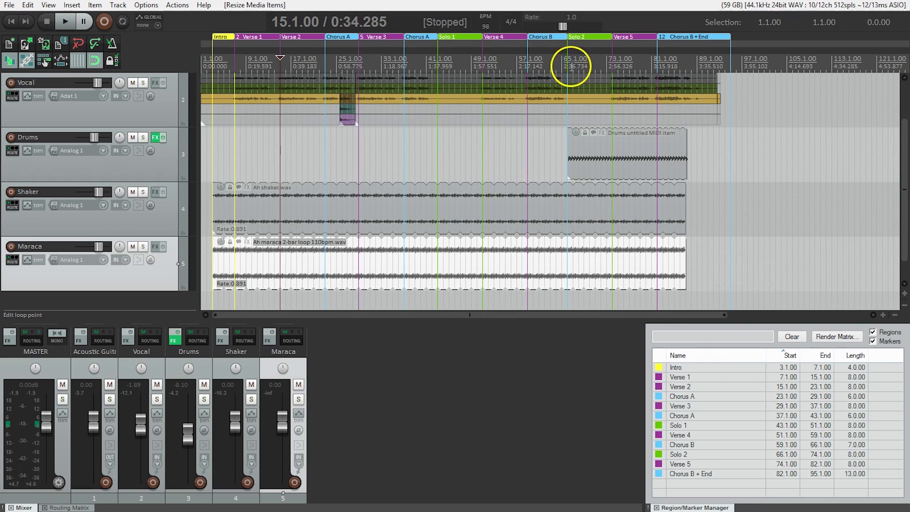
pyautogui.click(584, 66)
pyautogui.press('space')
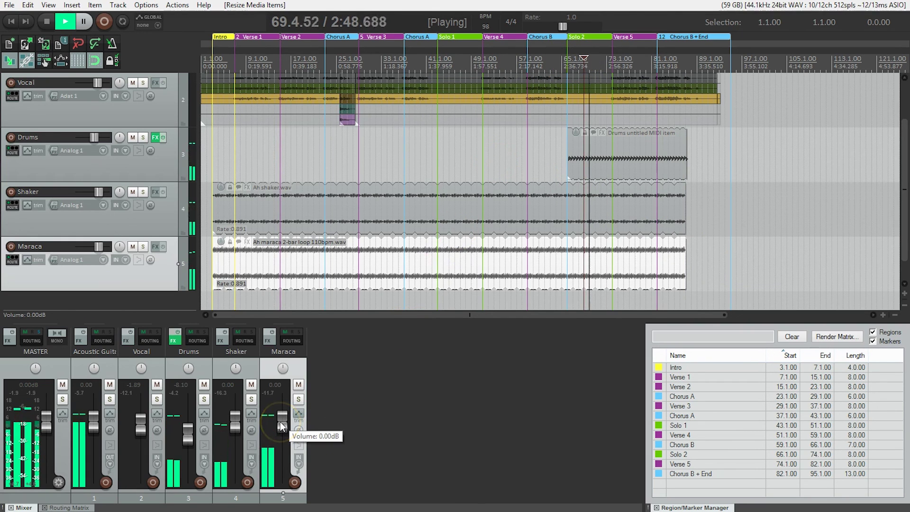
pyautogui.moveTo(282, 425); pyautogui.dragTo(281, 439)
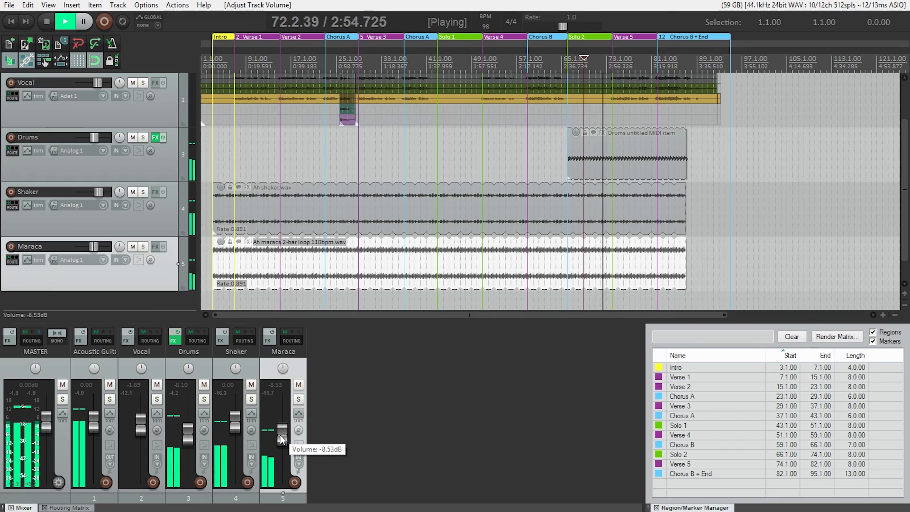
pyautogui.press('space')
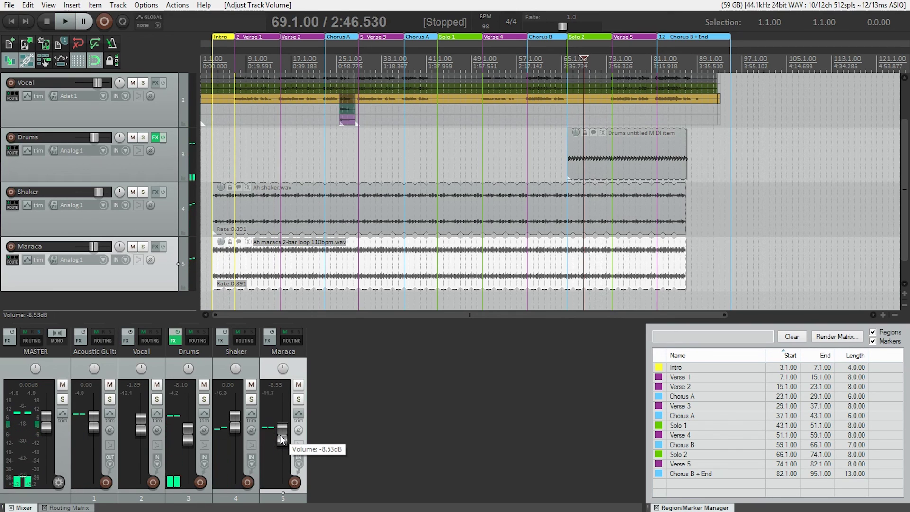